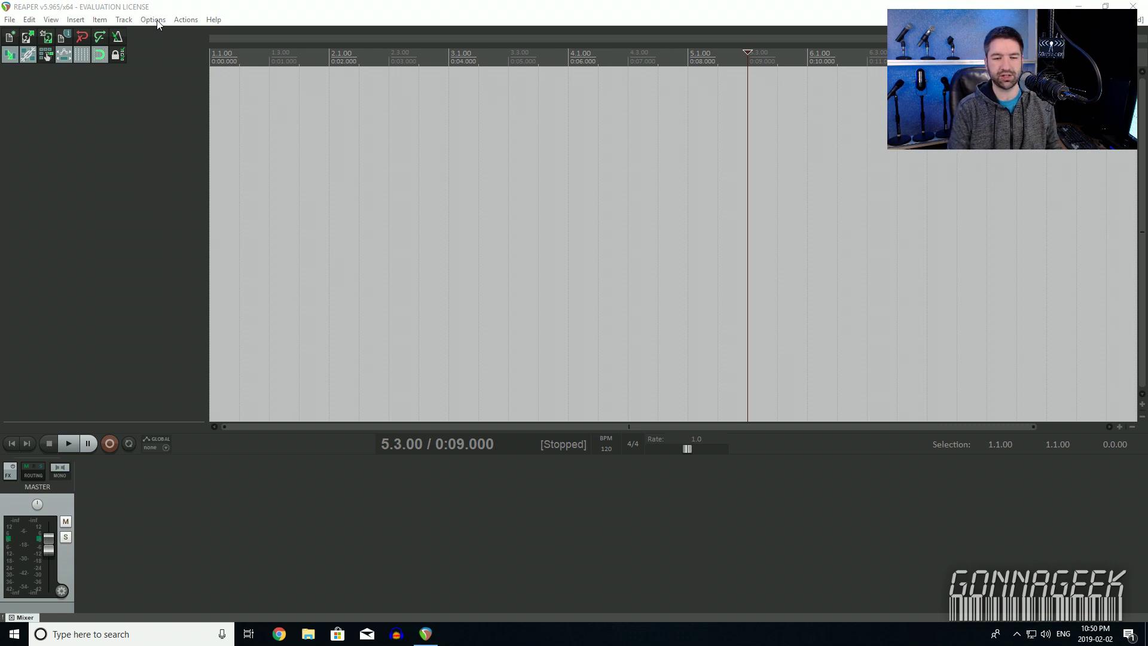
# Step: Open REAPER Preferences on the audio Device page and show the list of audio systems
pyautogui.click(154, 20)
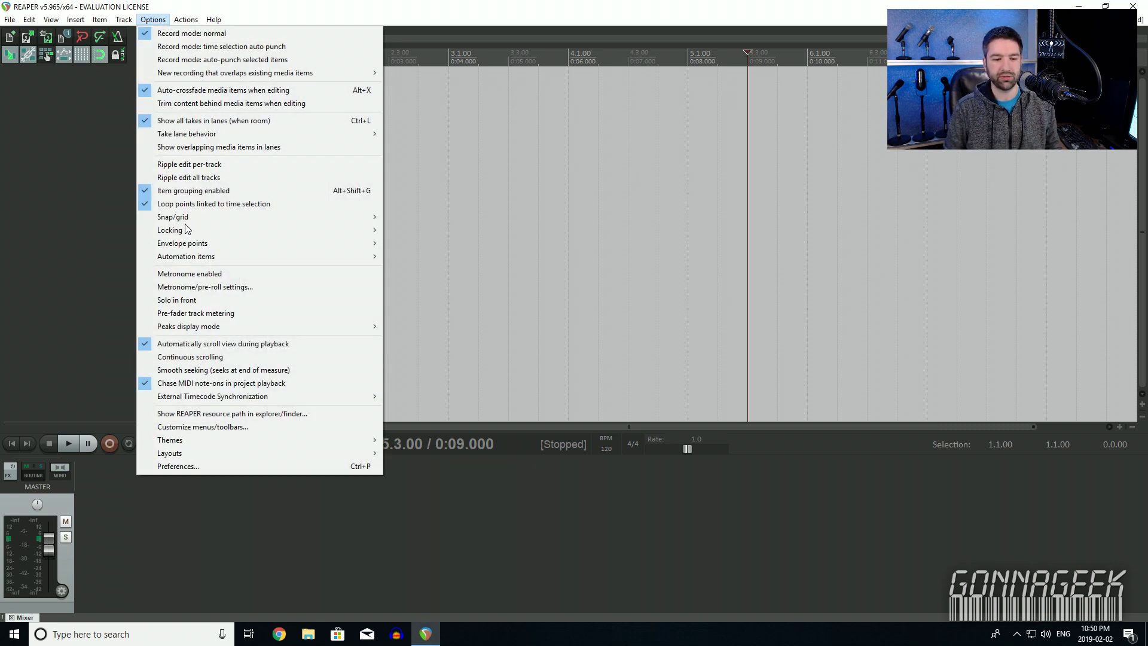
pyautogui.click(199, 466)
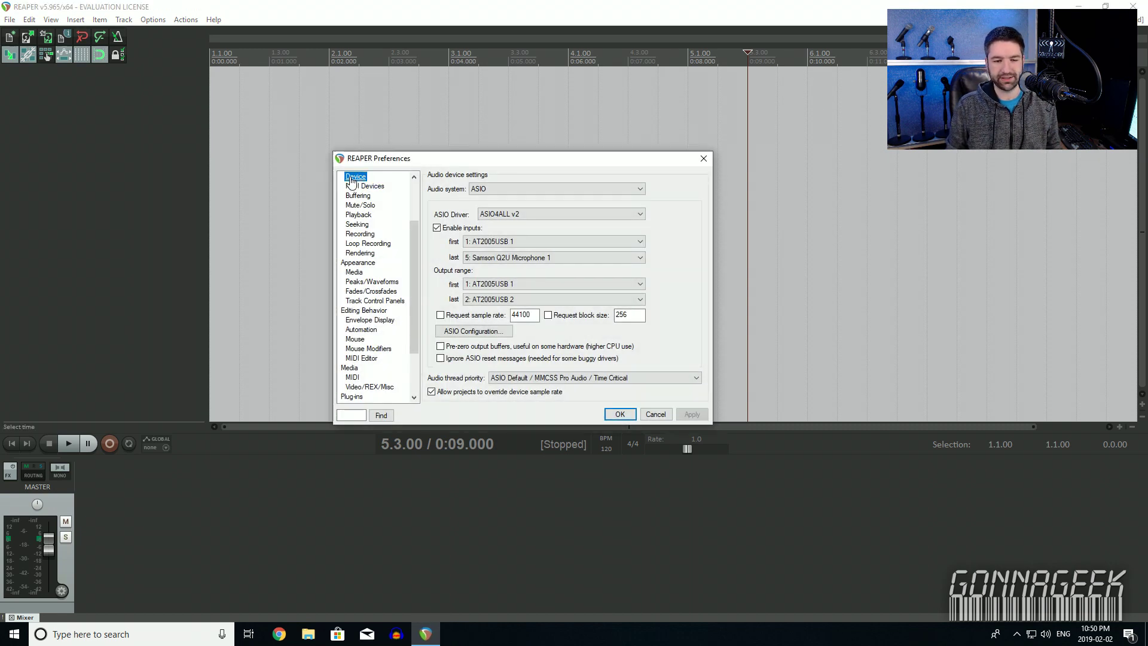
pyautogui.click(492, 190)
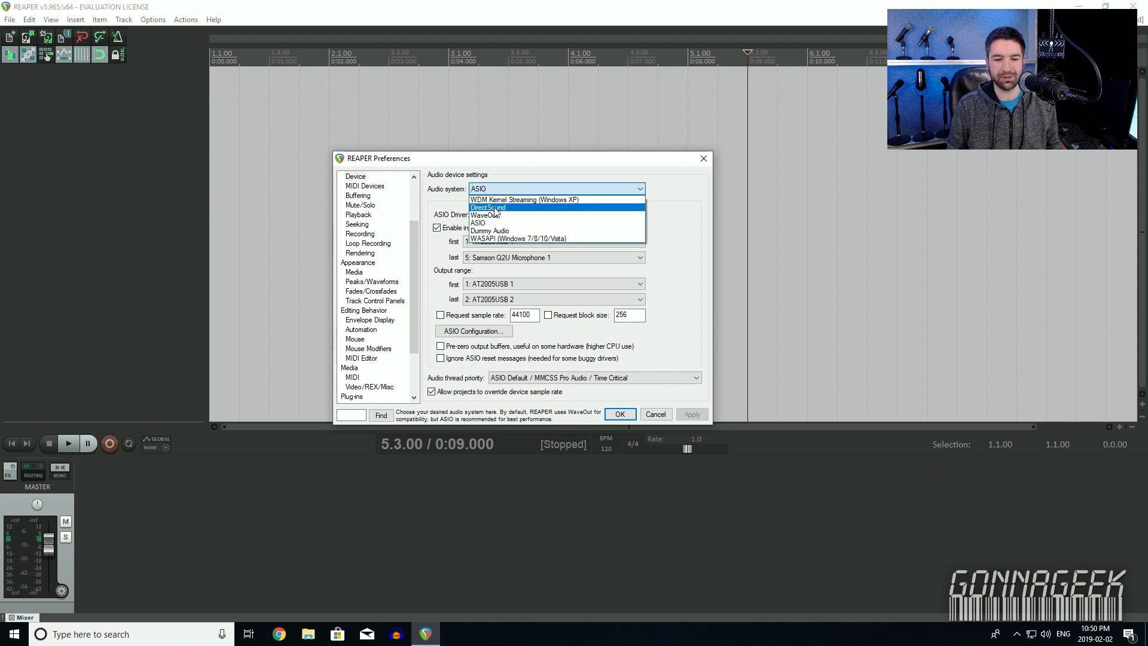
pyautogui.click(494, 208)
pyautogui.click(496, 189)
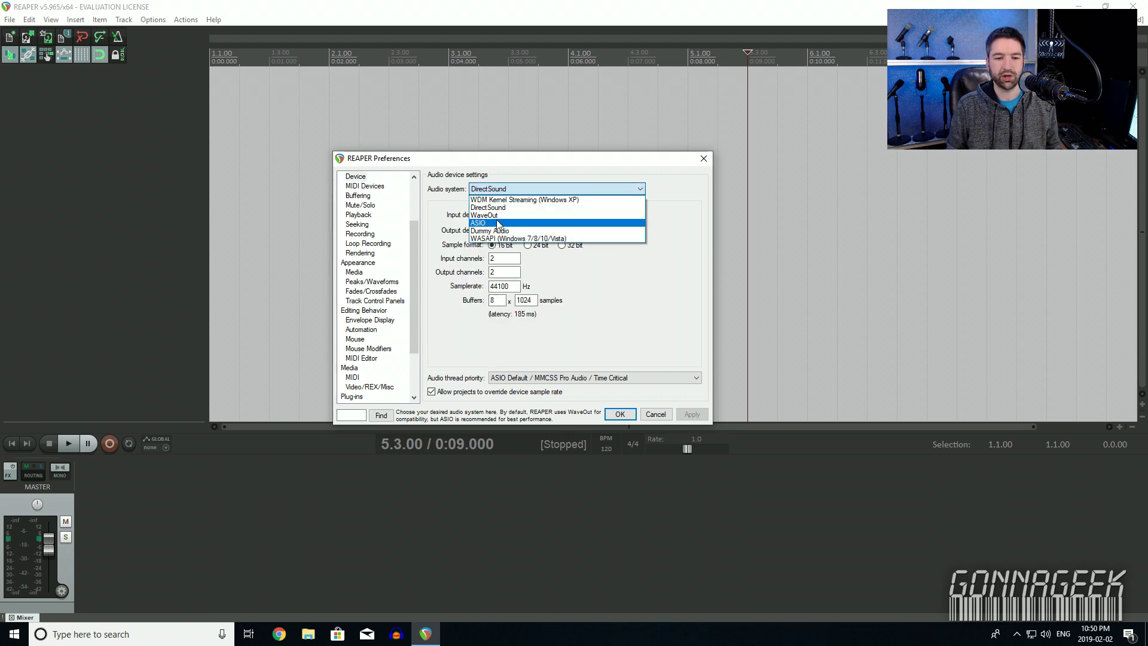
pyautogui.click(498, 223)
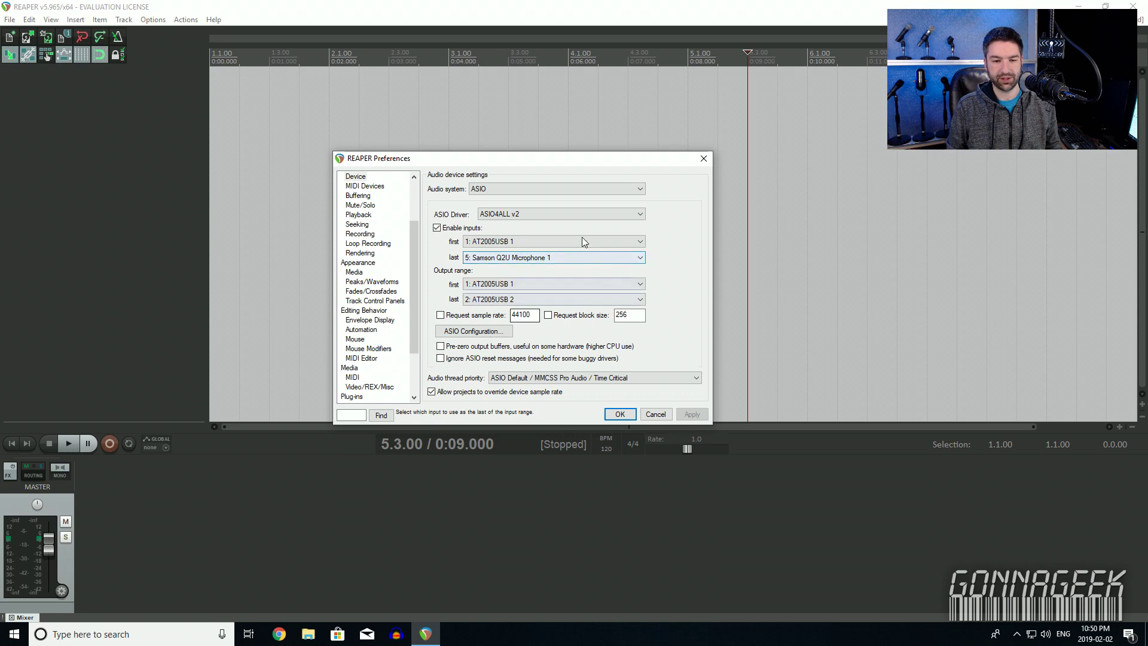
pyautogui.click(481, 241)
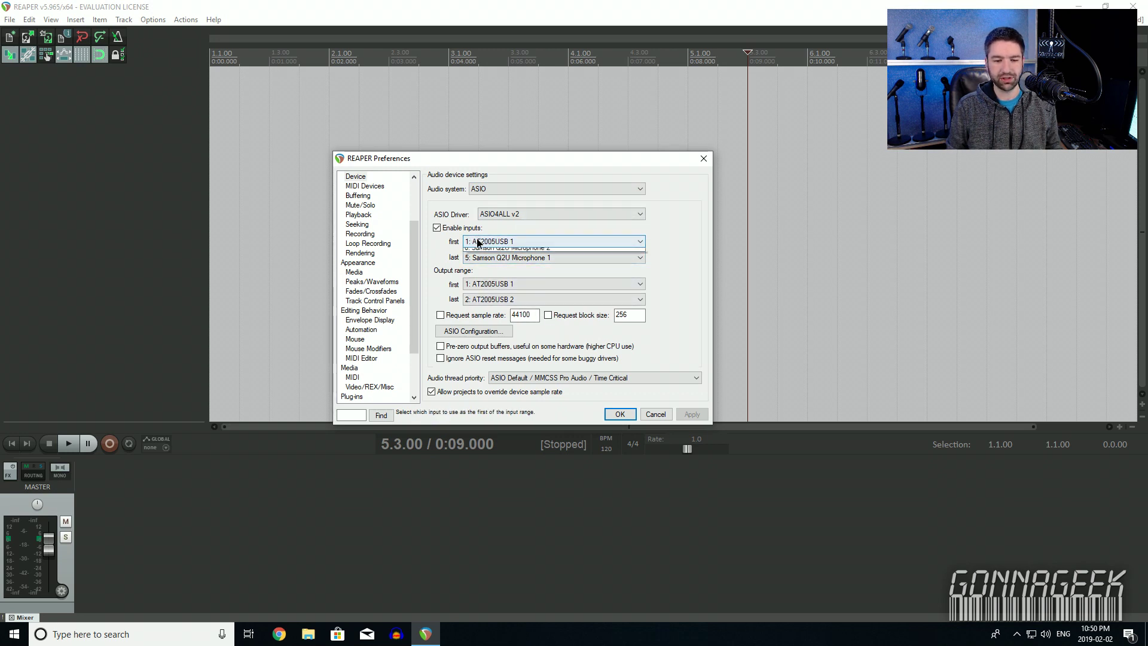
pyautogui.click(477, 242)
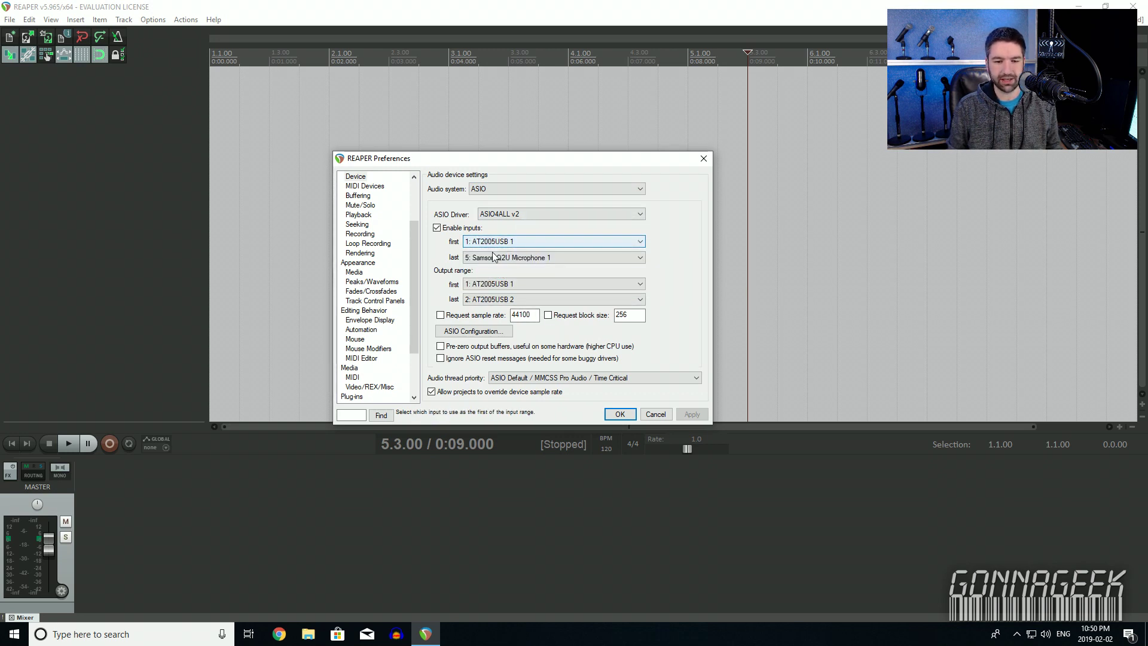
pyautogui.click(493, 256)
pyautogui.click(497, 214)
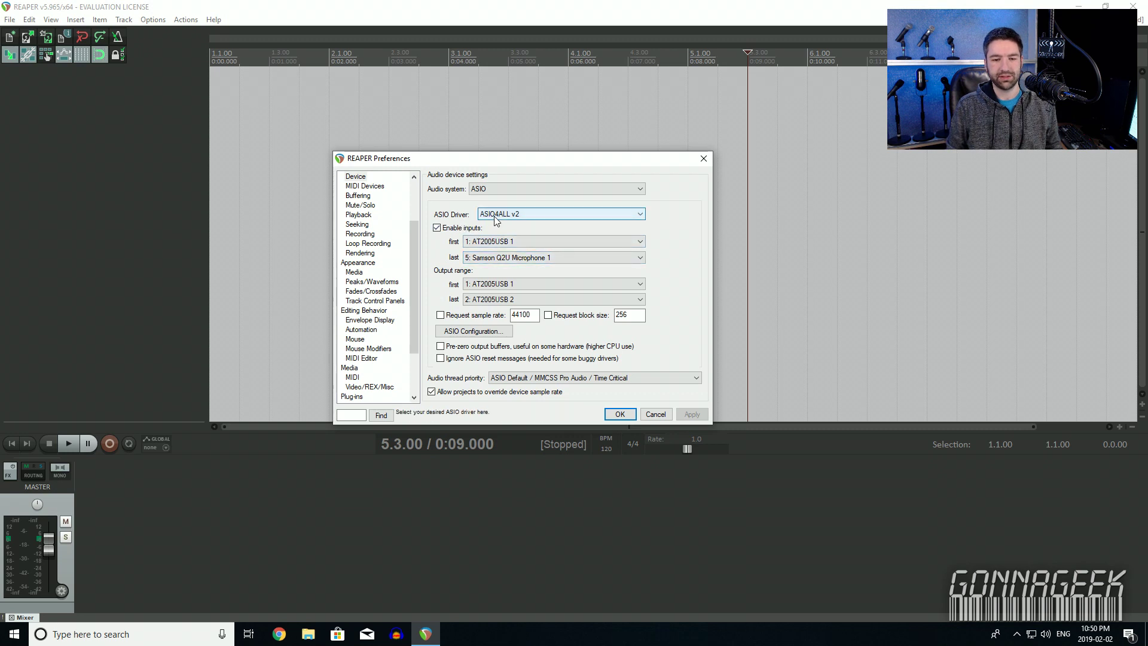
pyautogui.click(501, 226)
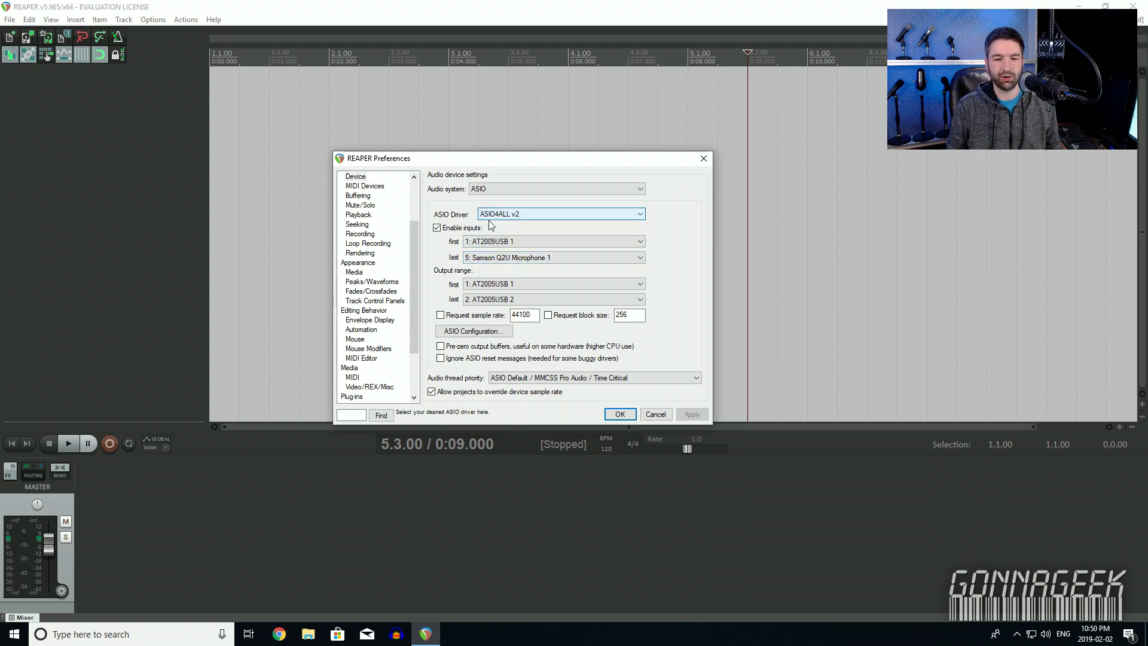
pyautogui.click(522, 217)
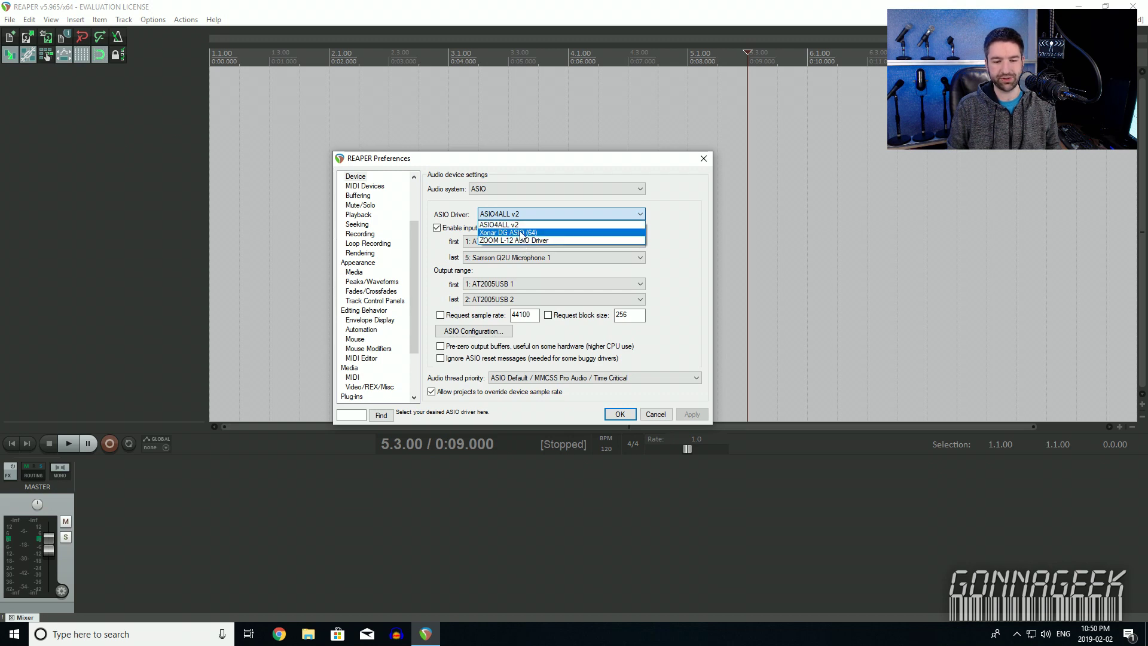
pyautogui.click(517, 219)
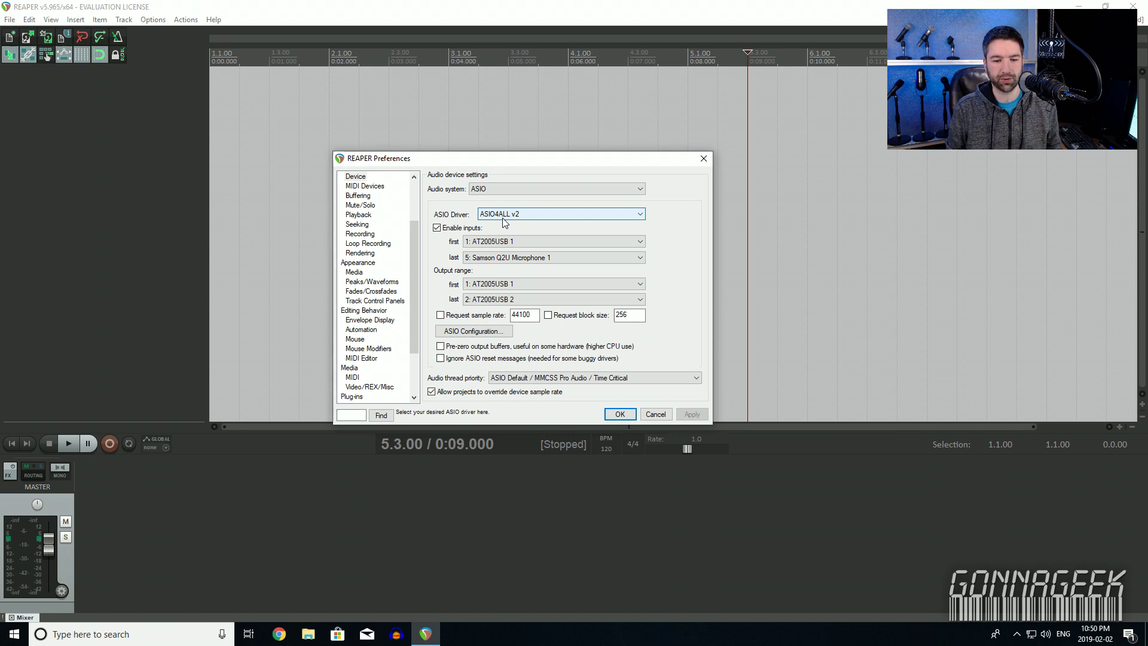
pyautogui.click(488, 334)
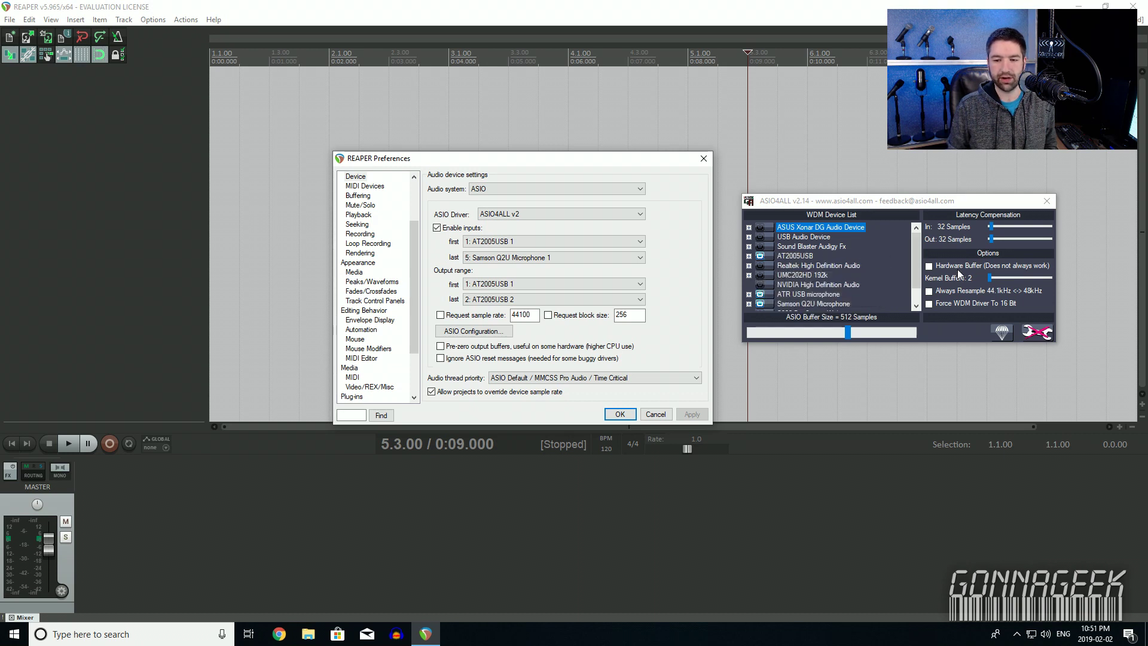
# Step: In ASIO4ALL's advanced view, enable AT2005USB, ATR USB microphone and Samson Q2U Microphone
pyautogui.click(1037, 332)
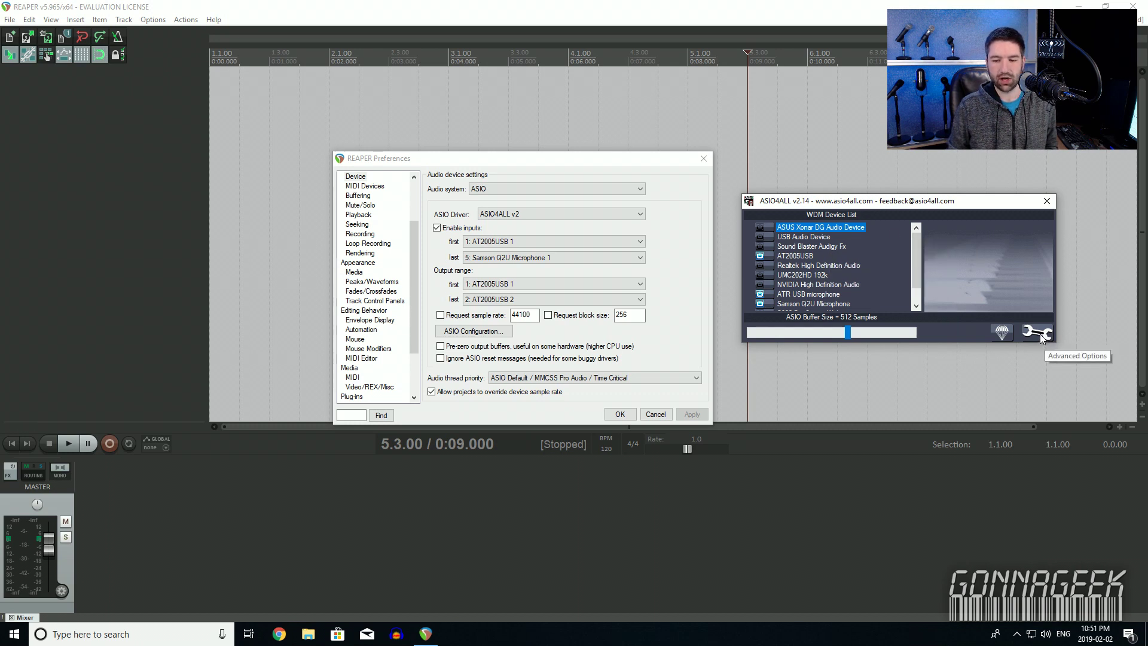
pyautogui.click(1041, 333)
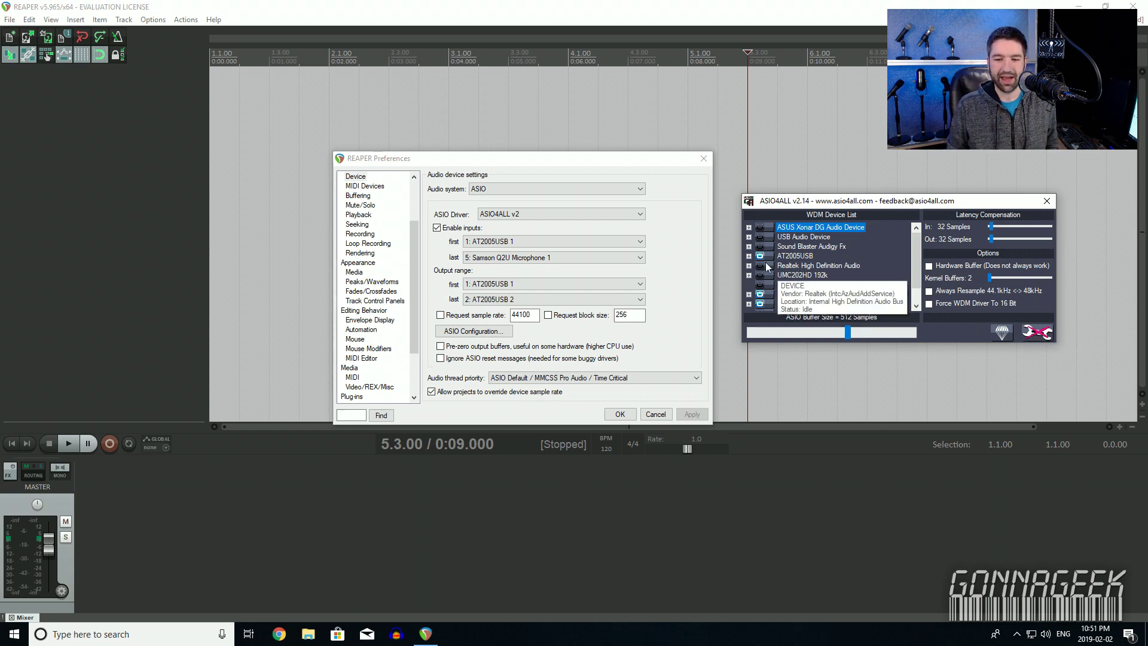
pyautogui.moveTo(766, 264)
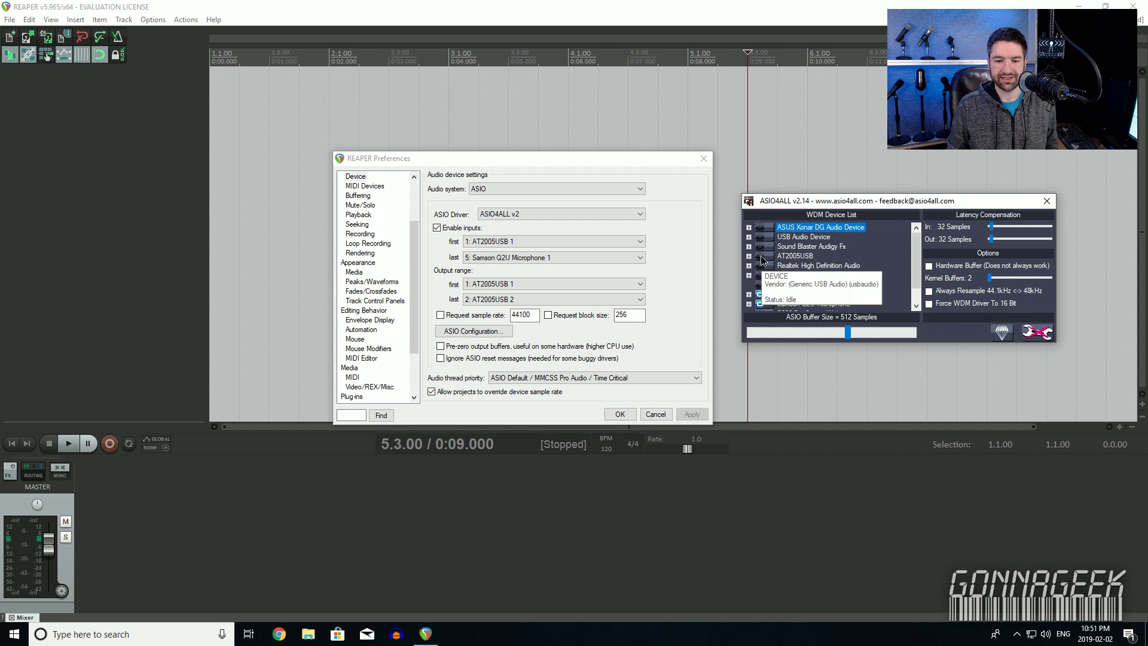
pyautogui.moveTo(771, 307)
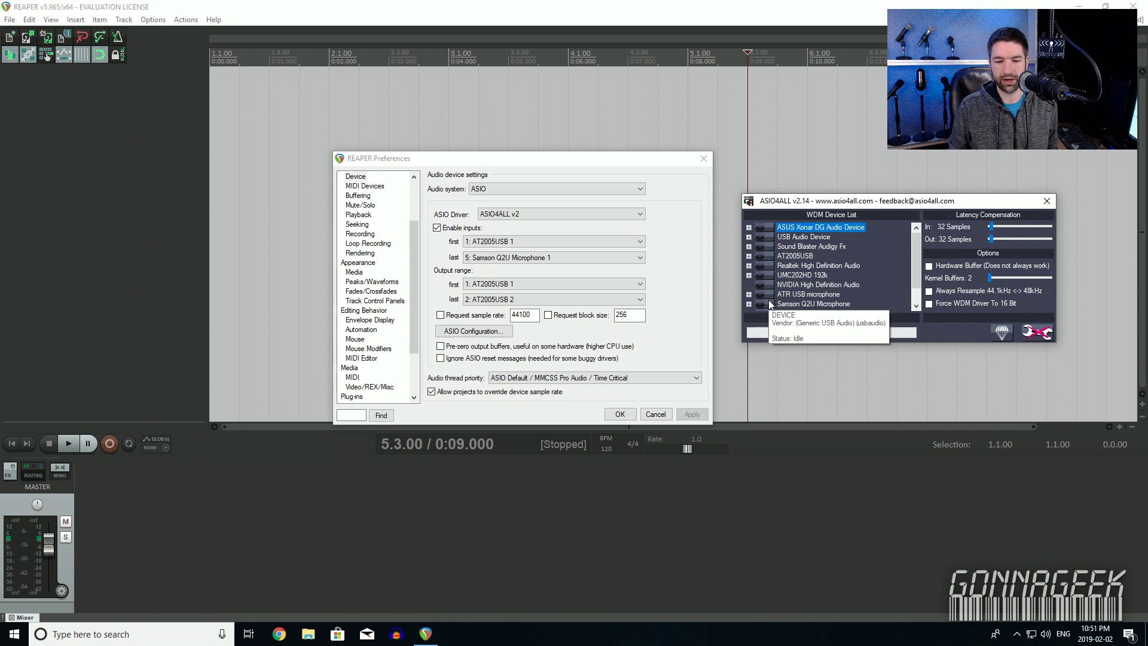
pyautogui.click(761, 257)
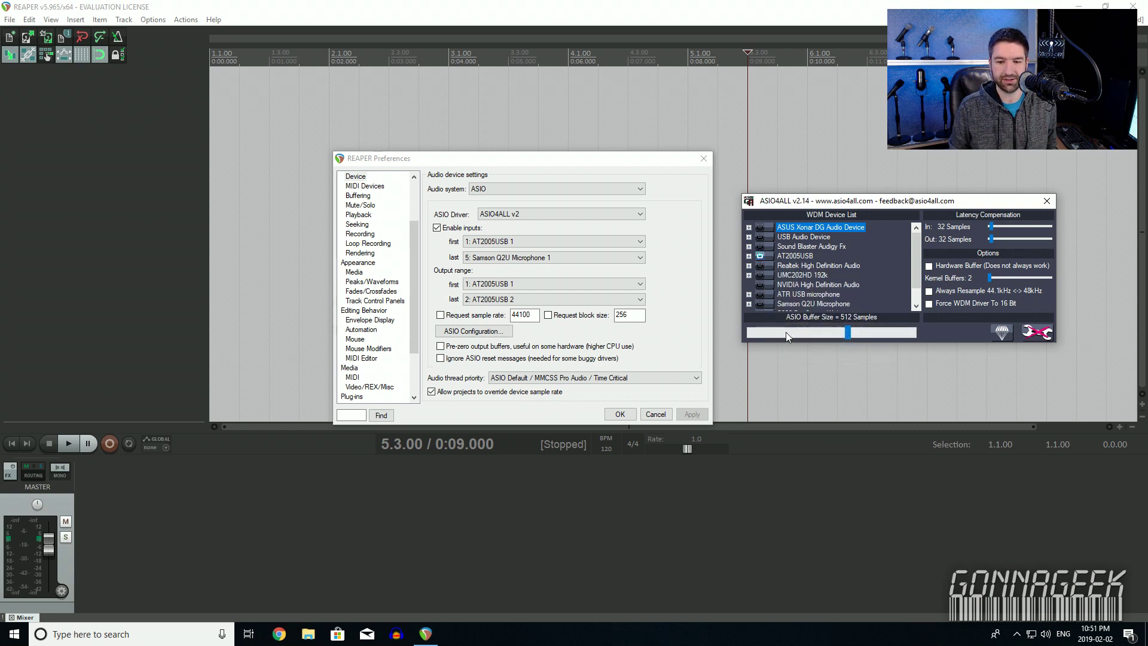
pyautogui.click(760, 295)
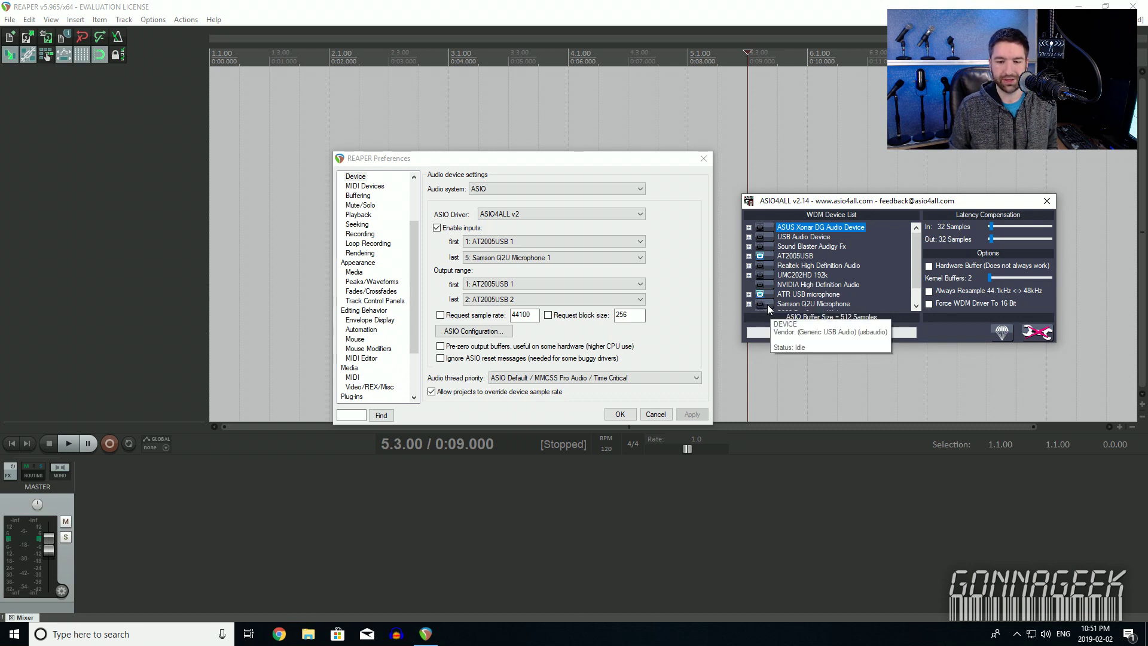
pyautogui.click(761, 304)
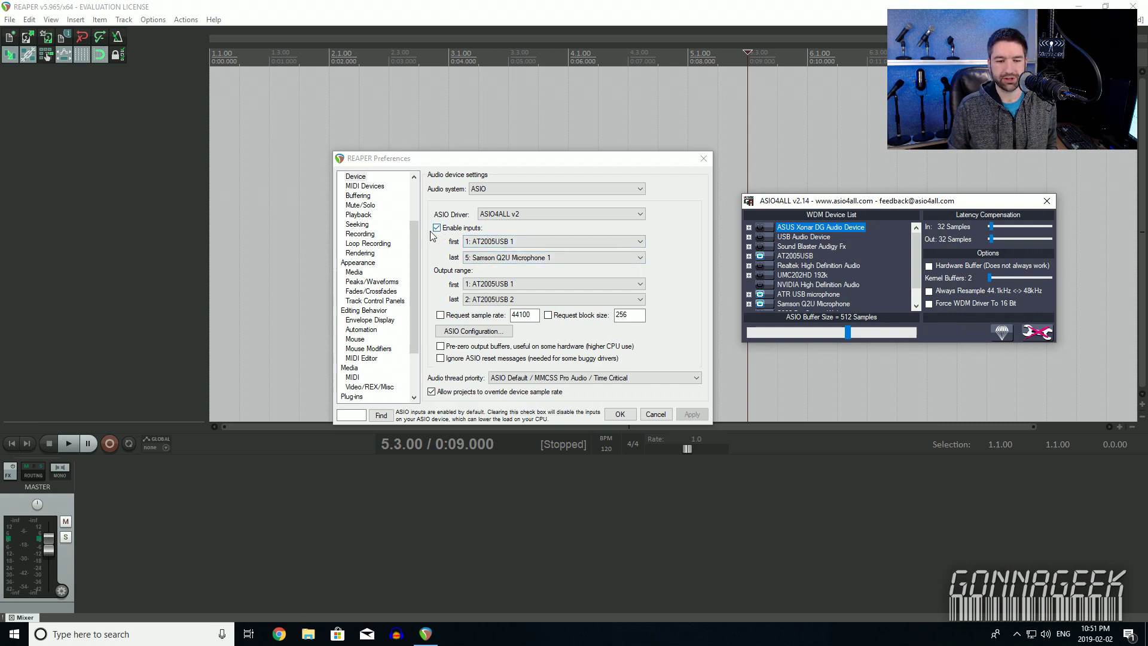
# Step: Set the enabled inputs to run from AT2005USB 1 to Samson Q2U Microphone 2
pyautogui.click(495, 244)
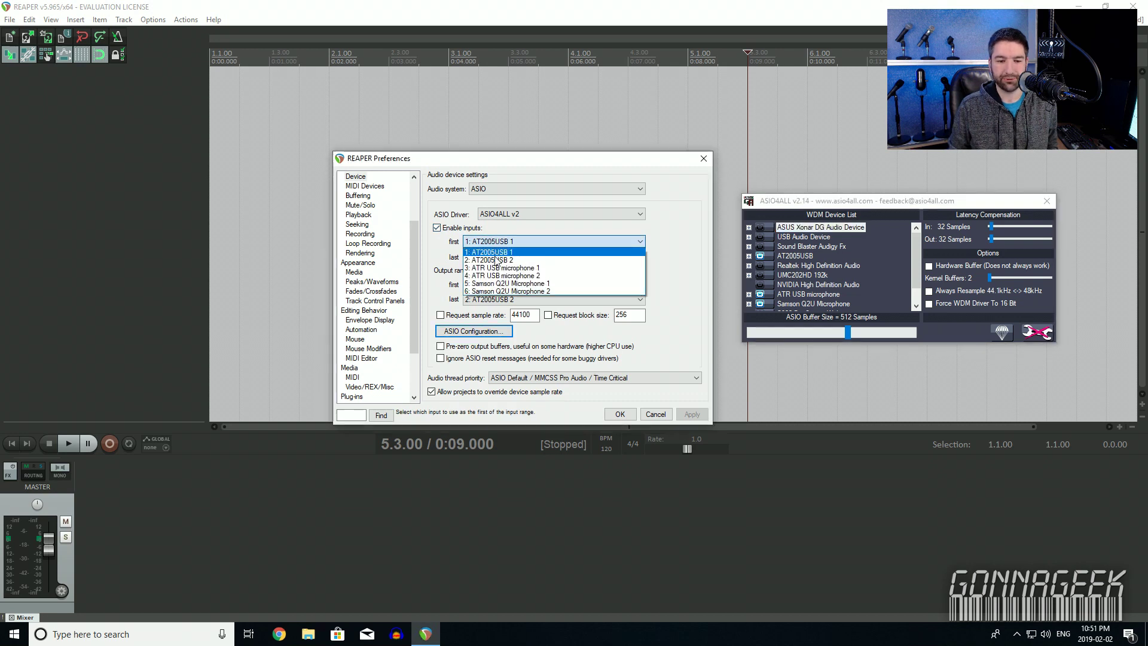
pyautogui.click(496, 252)
pyautogui.click(496, 257)
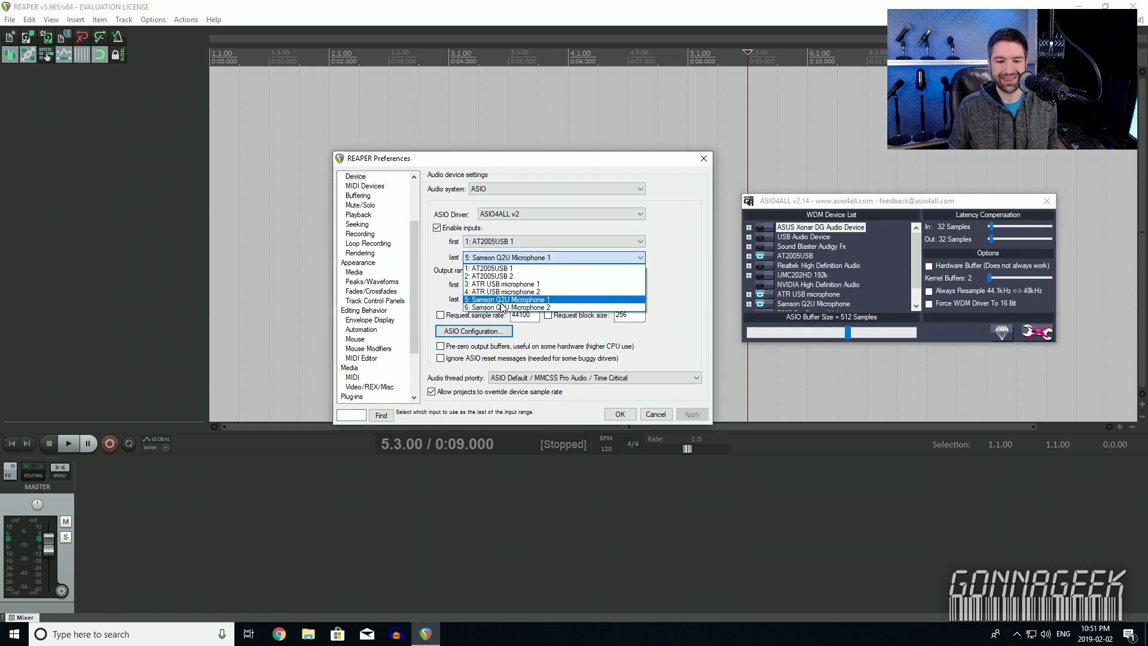
pyautogui.click(505, 307)
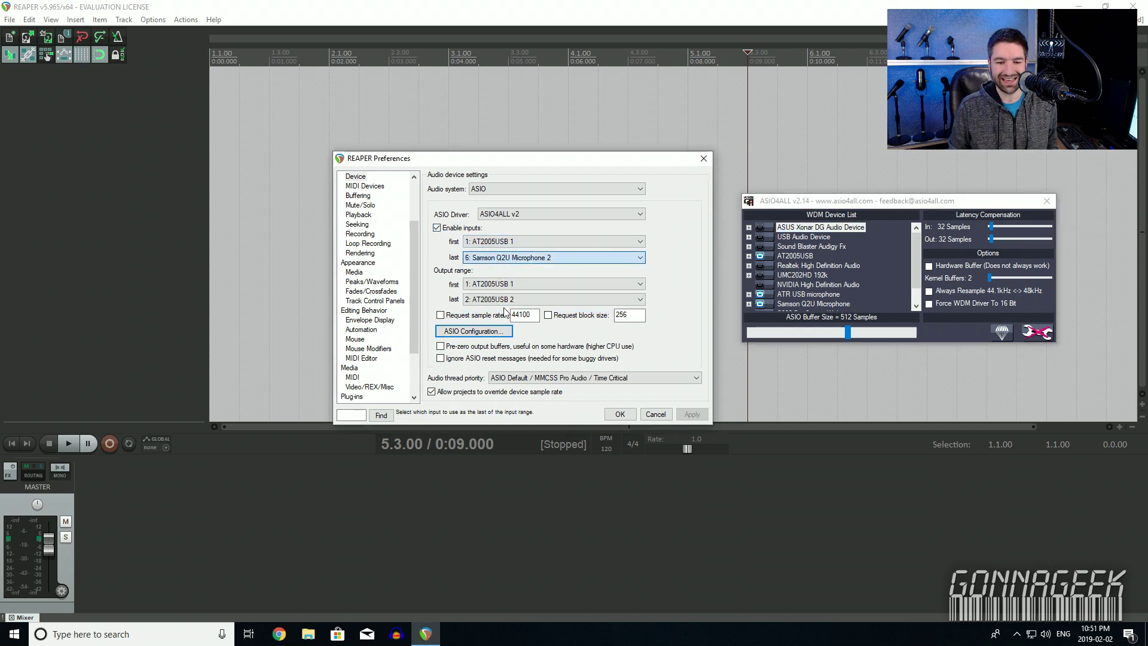
pyautogui.click(485, 260)
pyautogui.click(485, 257)
# Step: Recheck that the input range stays AT2005USB 1 through Samson Q2U Microphone 2
pyautogui.click(490, 242)
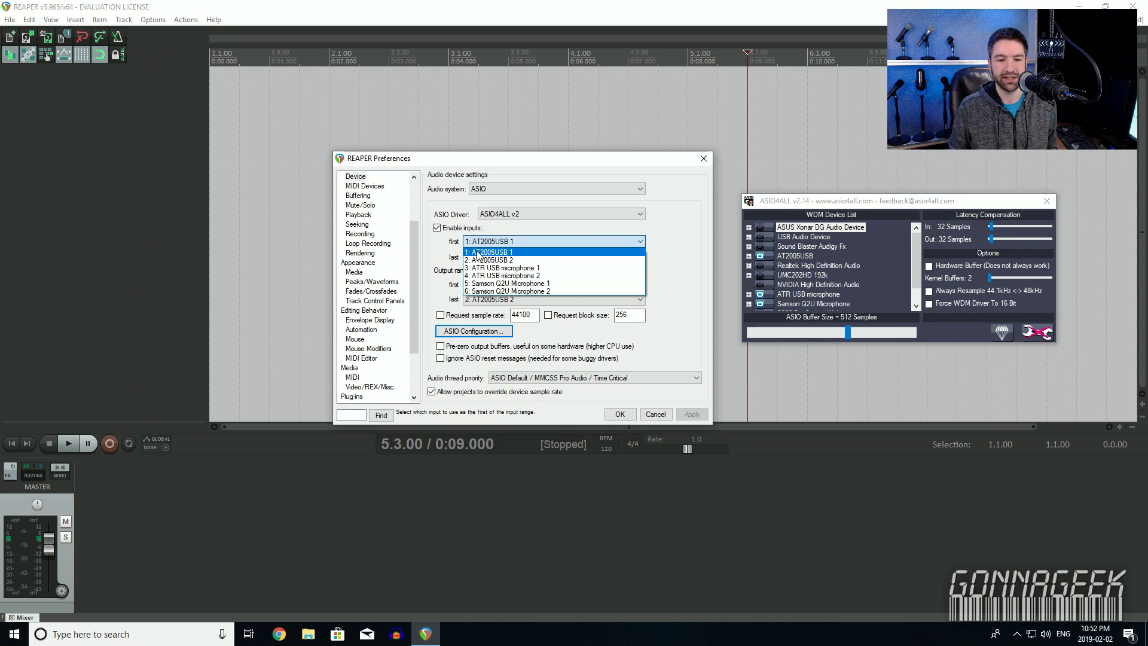
pyautogui.click(476, 253)
pyautogui.click(494, 257)
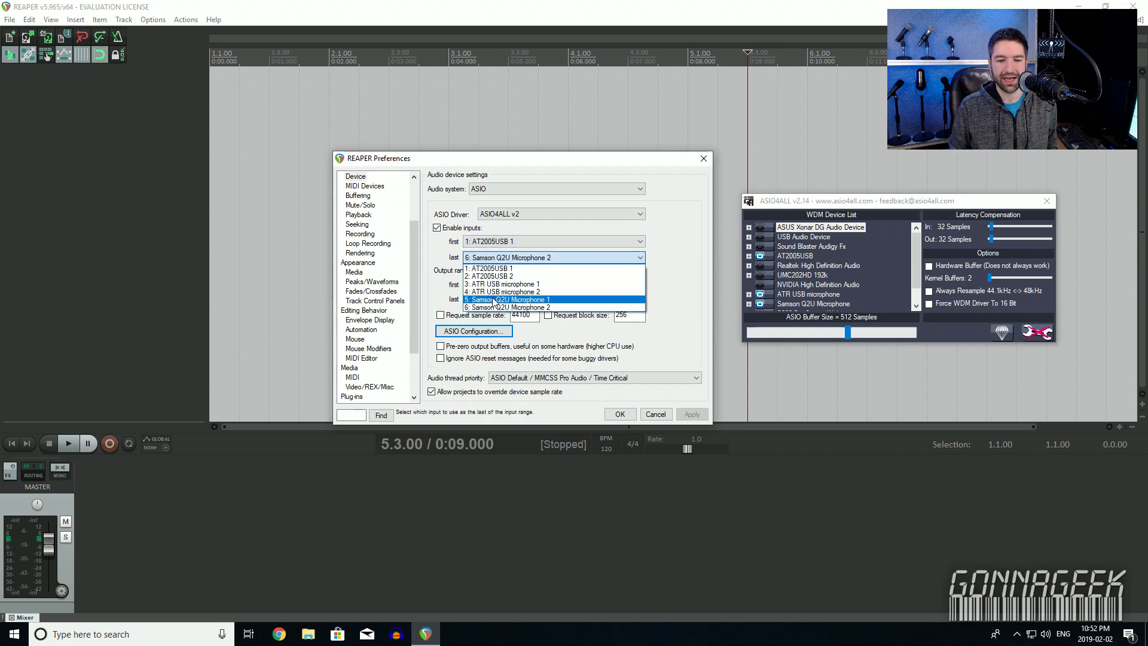
pyautogui.click(496, 308)
pyautogui.click(496, 241)
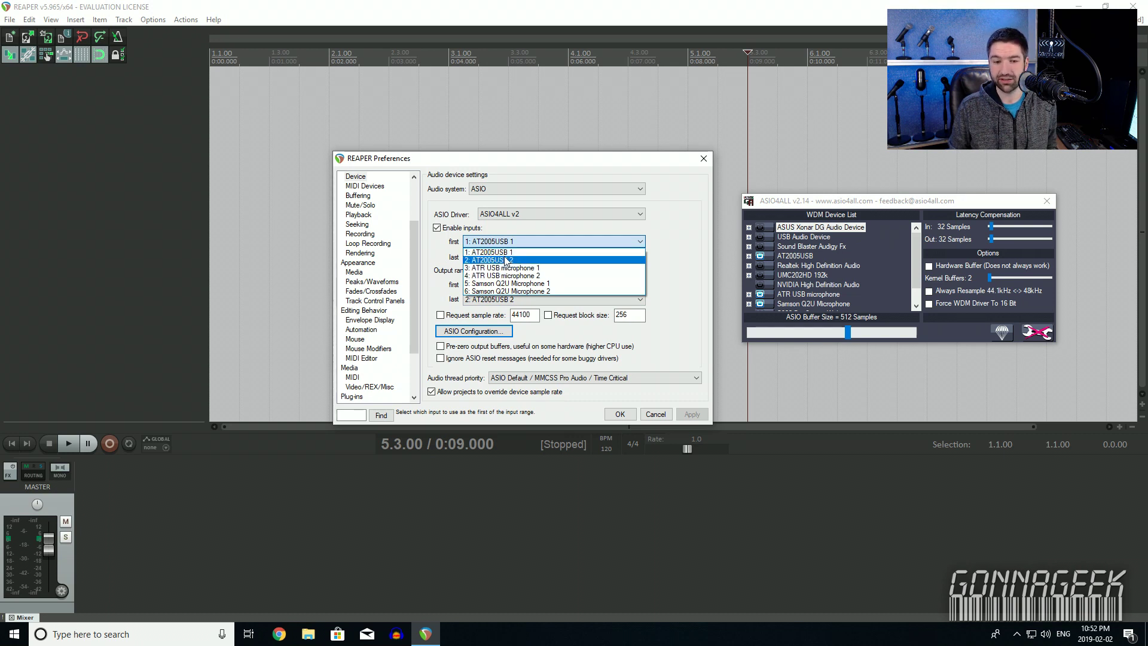
pyautogui.click(505, 254)
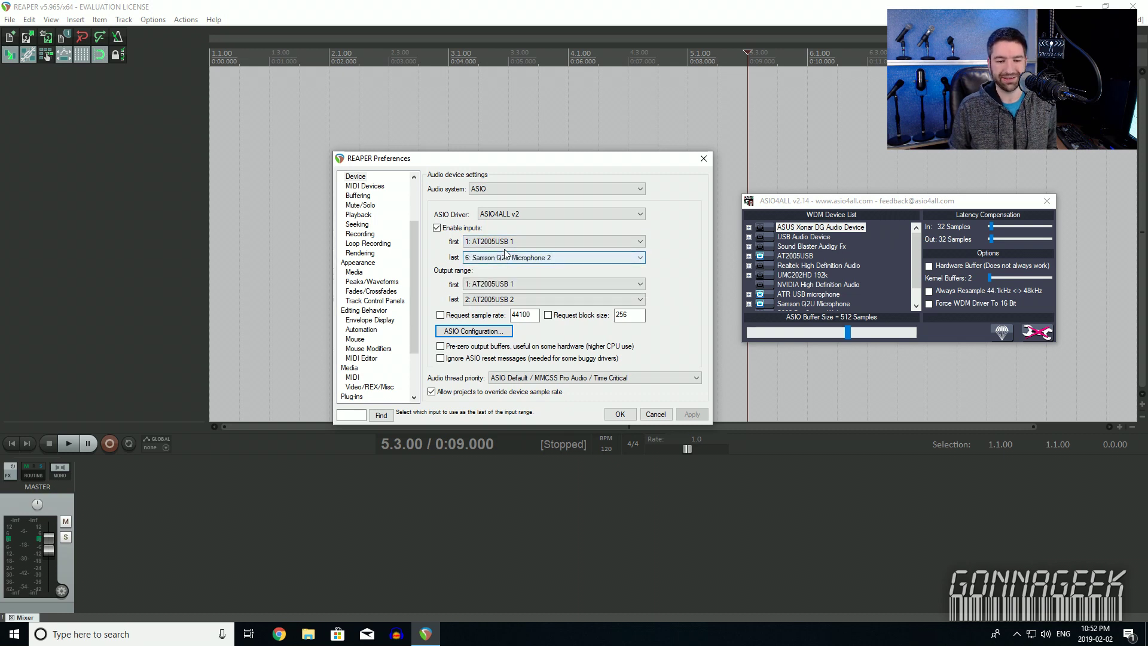
pyautogui.click(495, 242)
pyautogui.click(508, 257)
pyautogui.click(508, 293)
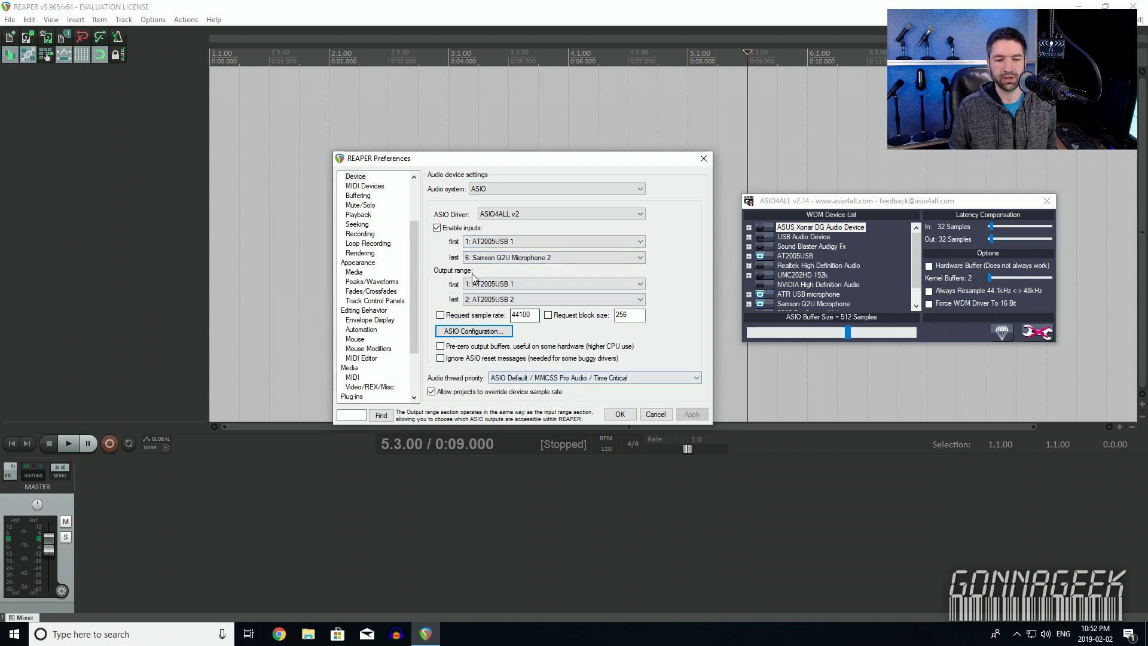
# Step: Apply the ASIO4ALL device settings, close Preferences, and insert three new empty tracks
pyautogui.click(620, 414)
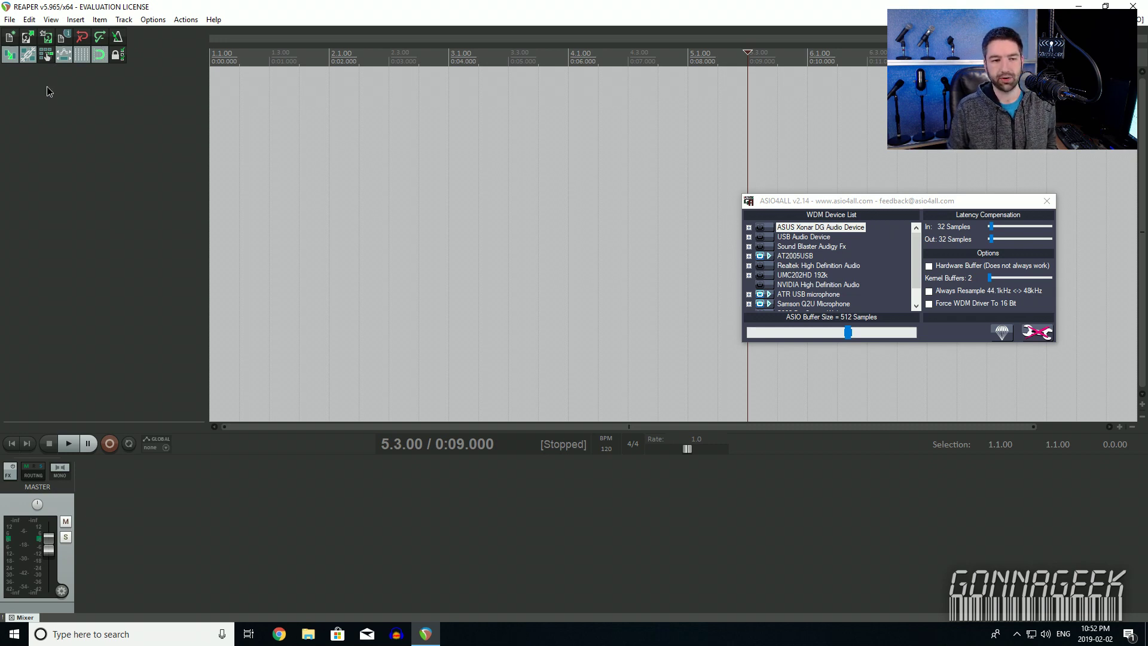
pyautogui.rightClick(47, 88)
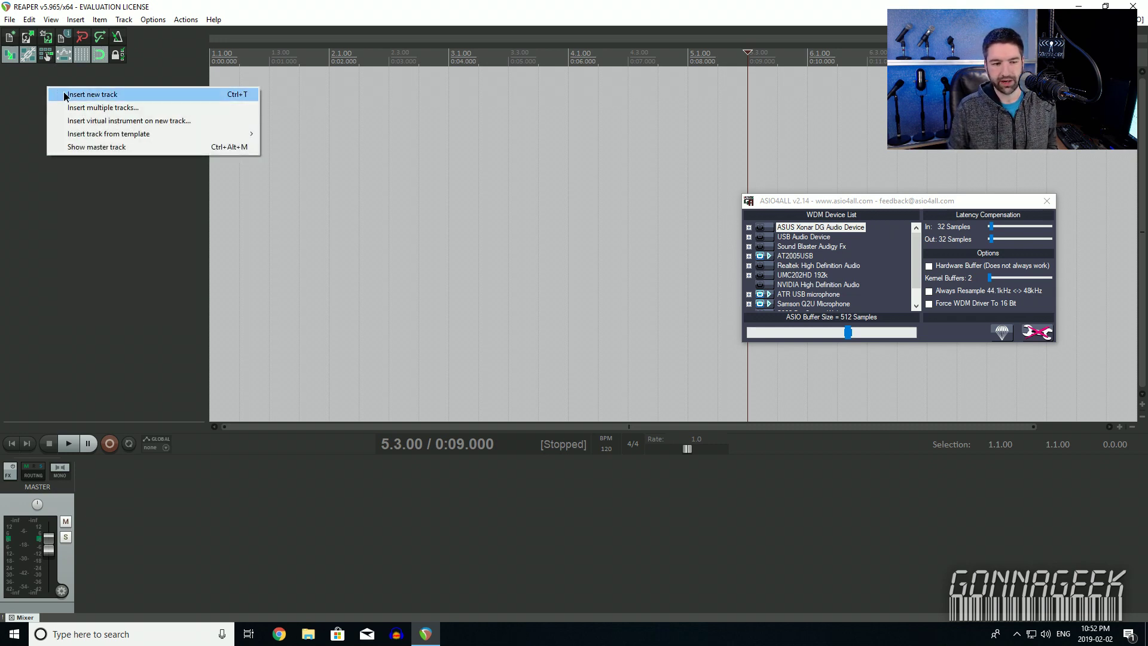
pyautogui.click(66, 95)
pyautogui.rightClick(63, 128)
pyautogui.click(74, 136)
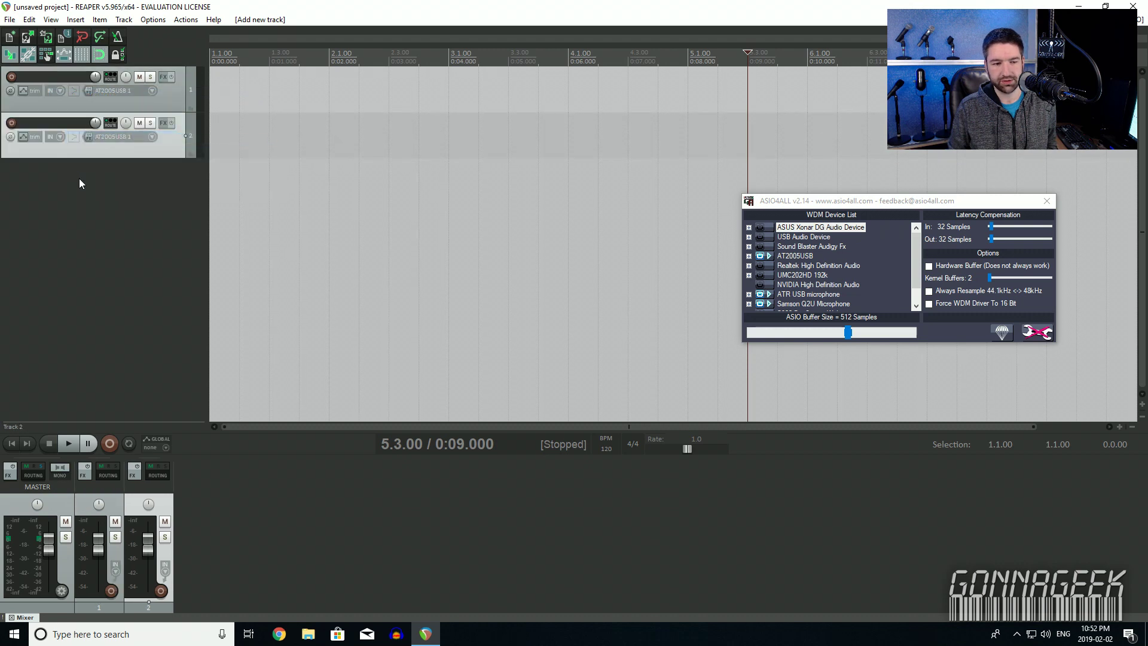
pyautogui.rightClick(80, 184)
pyautogui.click(87, 188)
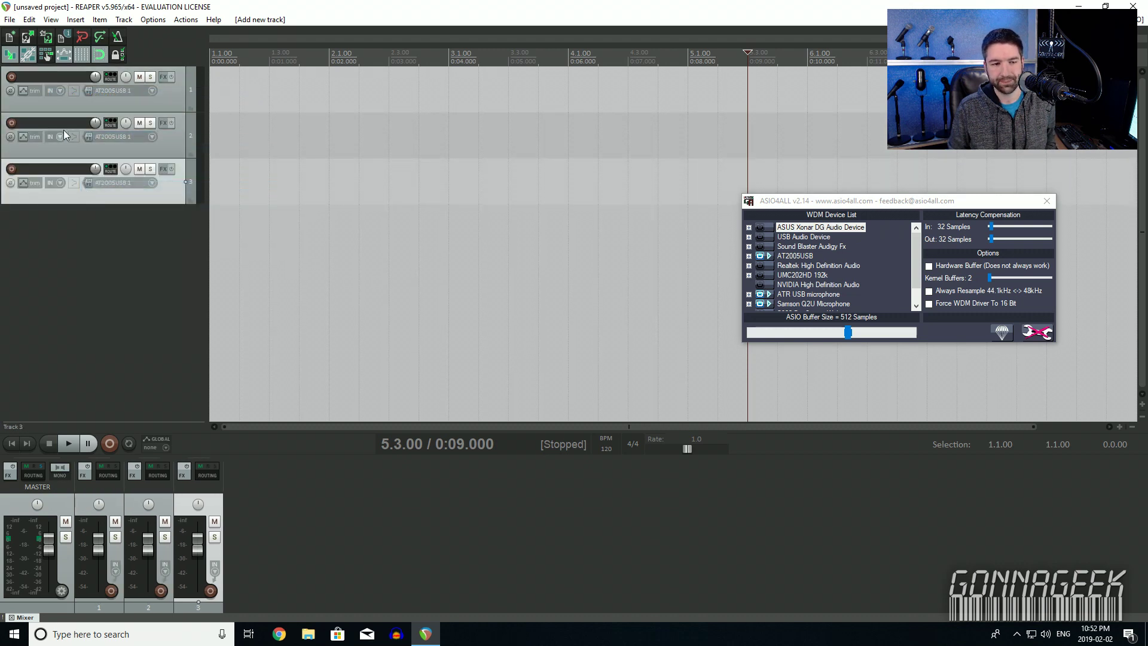
pyautogui.click(150, 91)
# Step: Route tracks 1–3 to AT2005USB 1, ATR USB microphone 1 and Samson Q2U Microphone 1, then arm track 1
pyautogui.moveTo(166, 99)
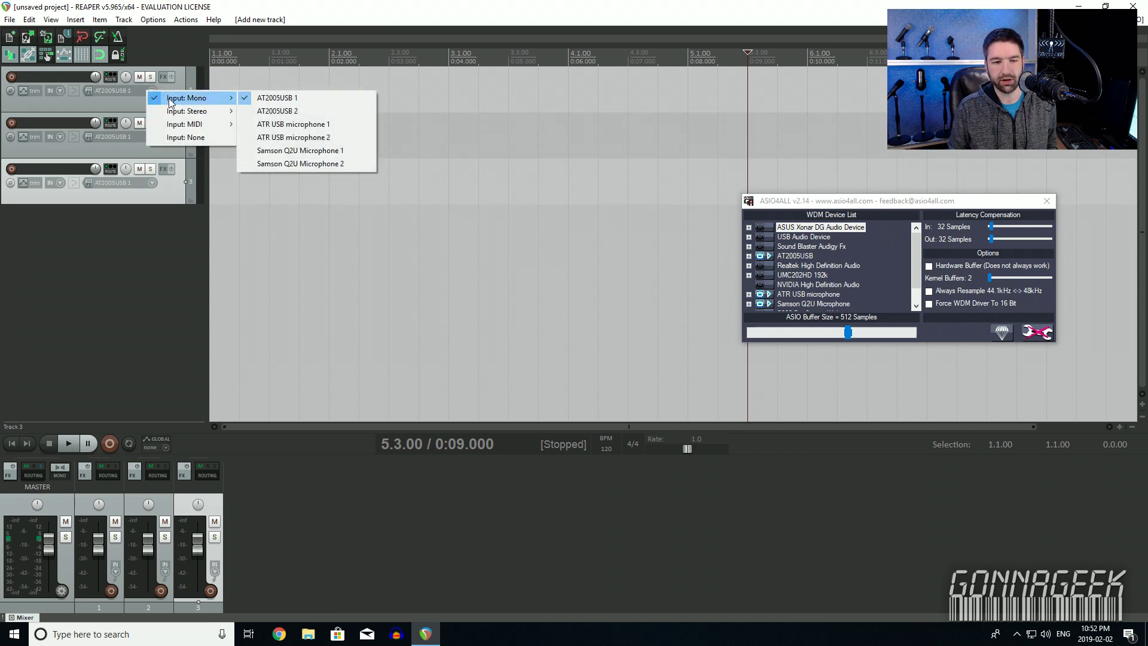
pyautogui.click(278, 100)
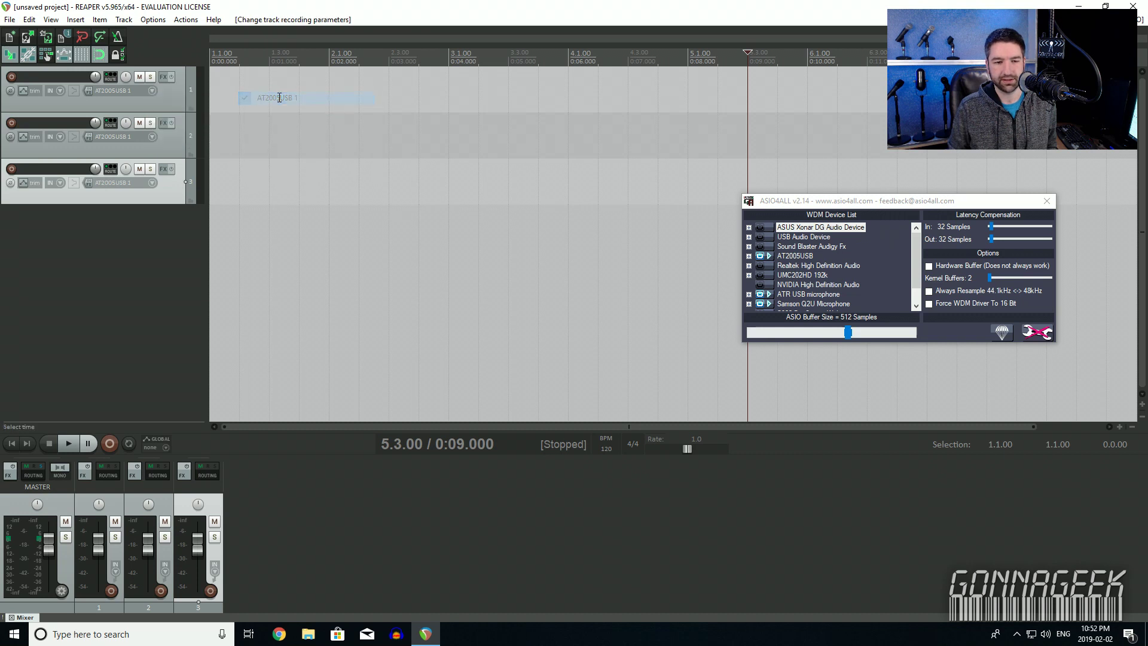
pyautogui.click(152, 136)
pyautogui.moveTo(170, 147)
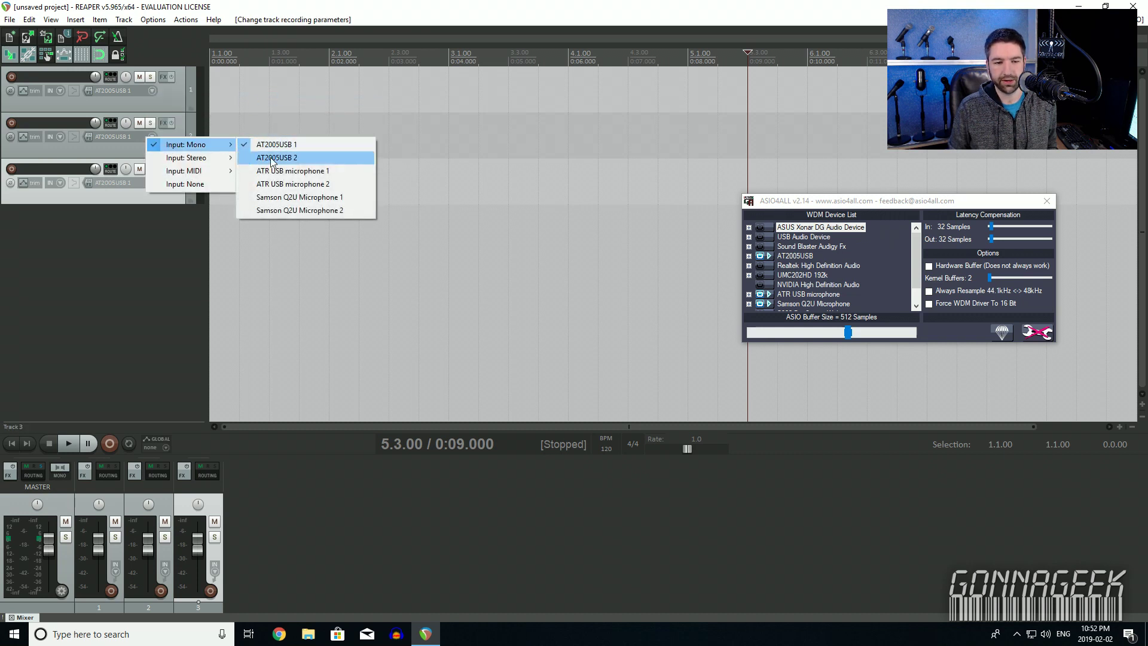
pyautogui.click(276, 174)
pyautogui.click(122, 182)
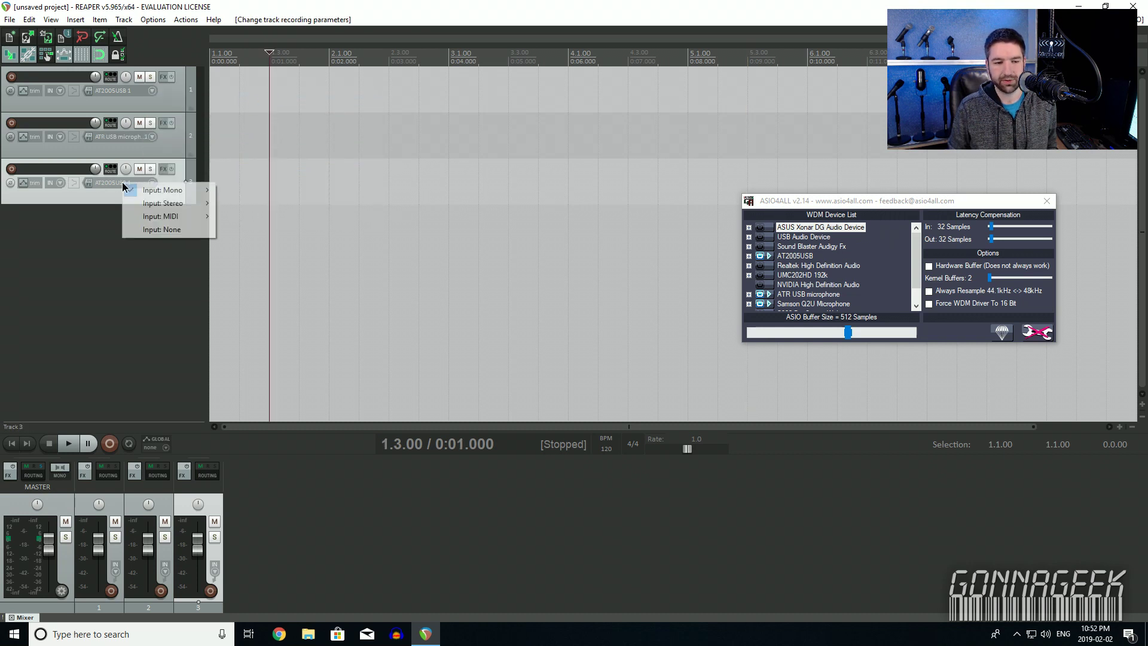
pyautogui.moveTo(142, 190)
pyautogui.click(257, 245)
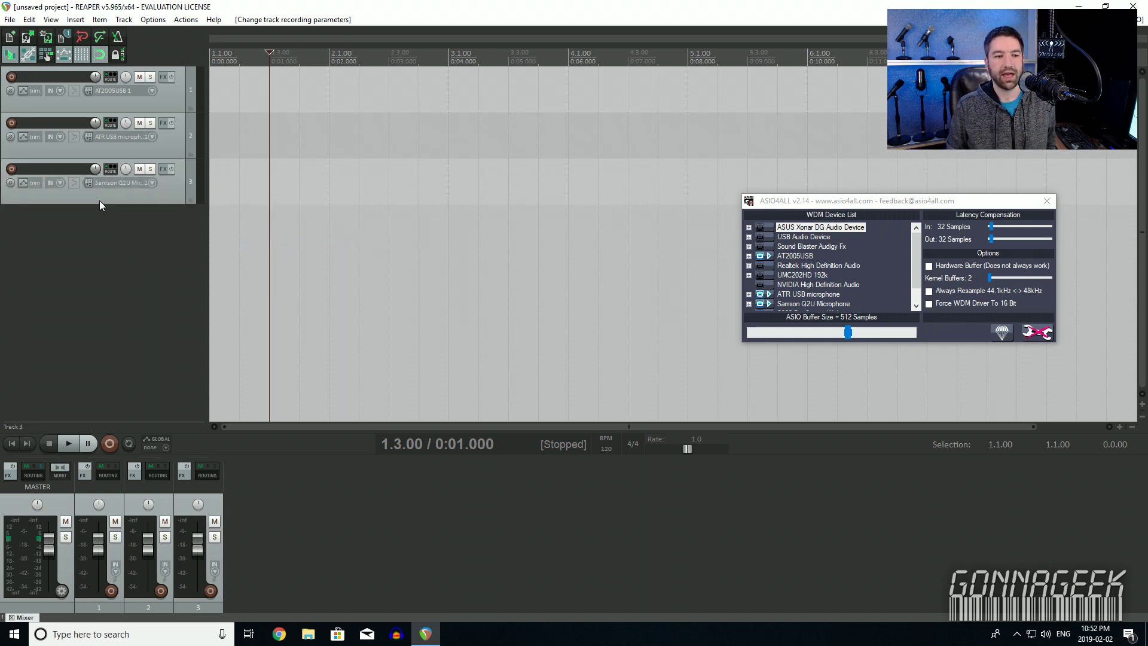
pyautogui.click(11, 78)
# Step: Record-arm tracks 2 and 3 alongside track 1
pyautogui.click(11, 123)
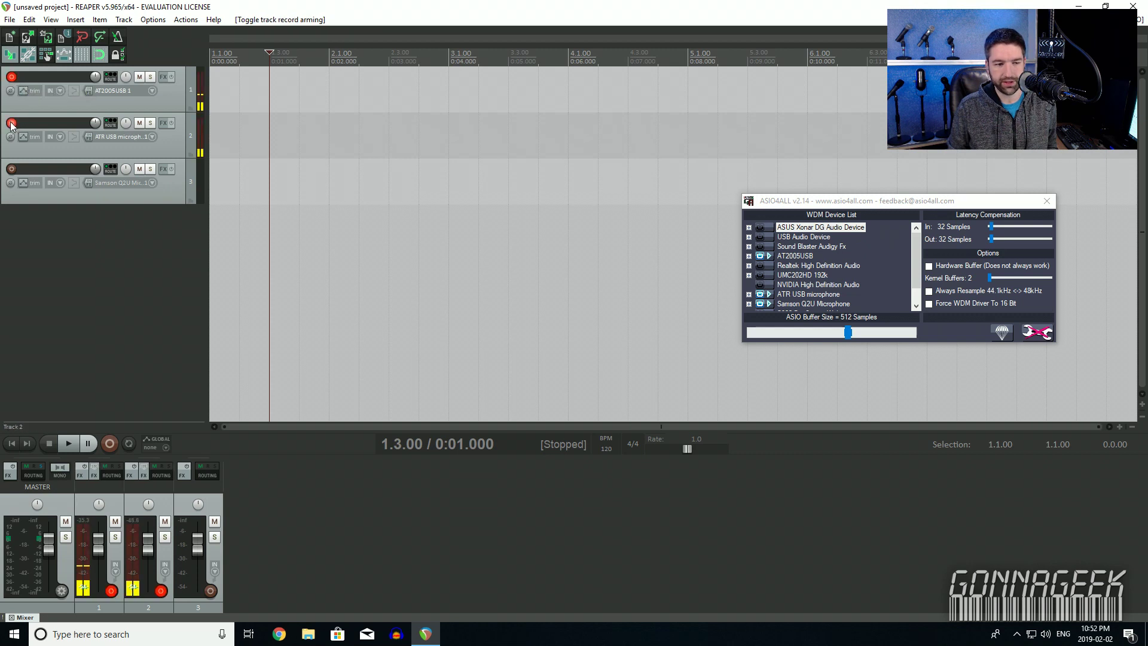
pyautogui.click(11, 170)
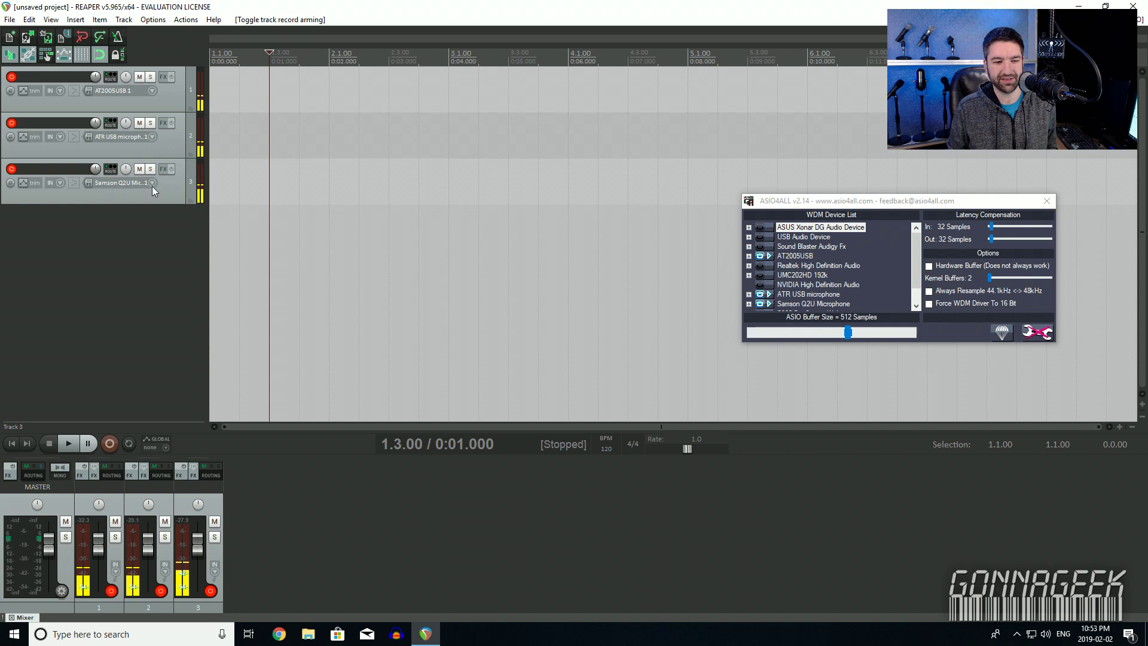
# Step: Start transport recording so all three armed mic tracks capture audio simultaneously
pyautogui.click(110, 444)
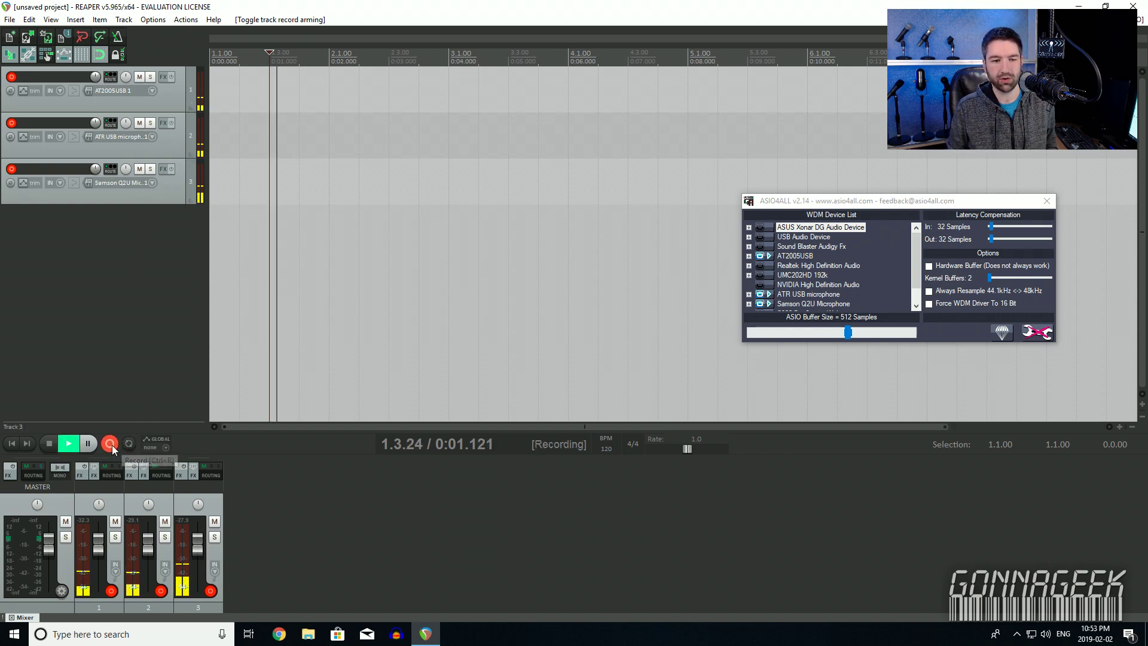